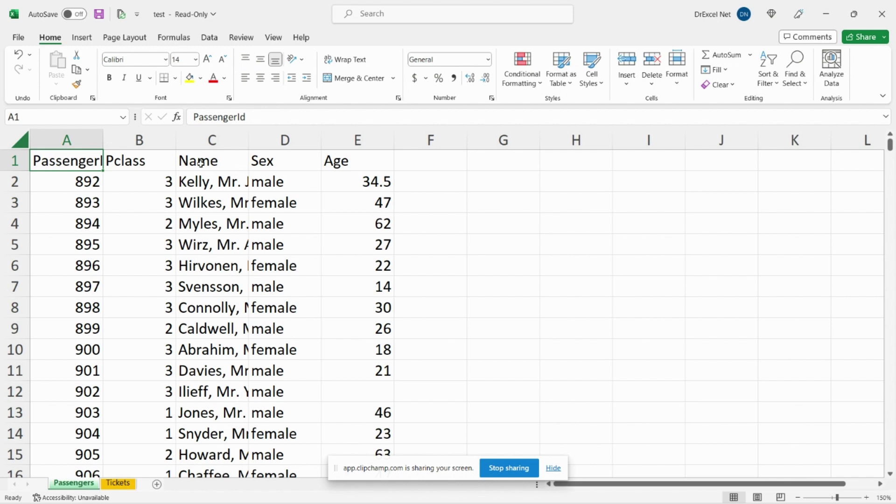
Step: Compare the Tickets and Passengers sheets, ending on the Passengers sheet
left_click(118, 483)
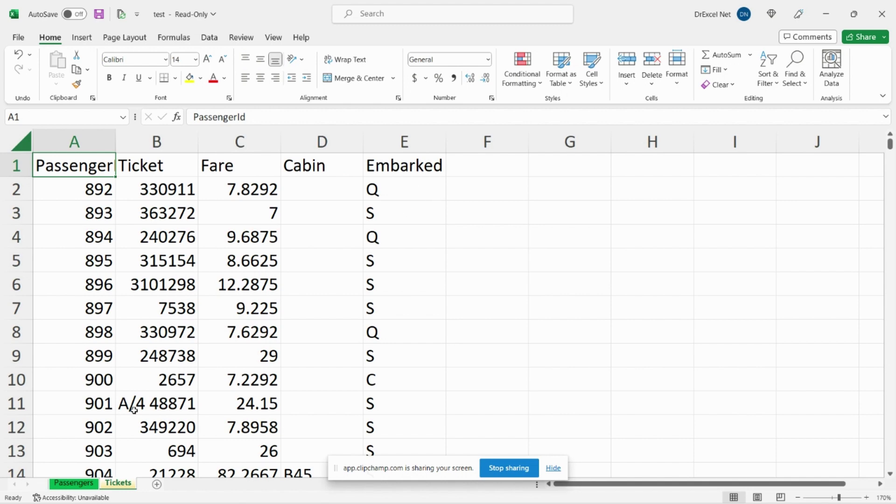
left_click(89, 483)
left_click(117, 483)
left_click(82, 484)
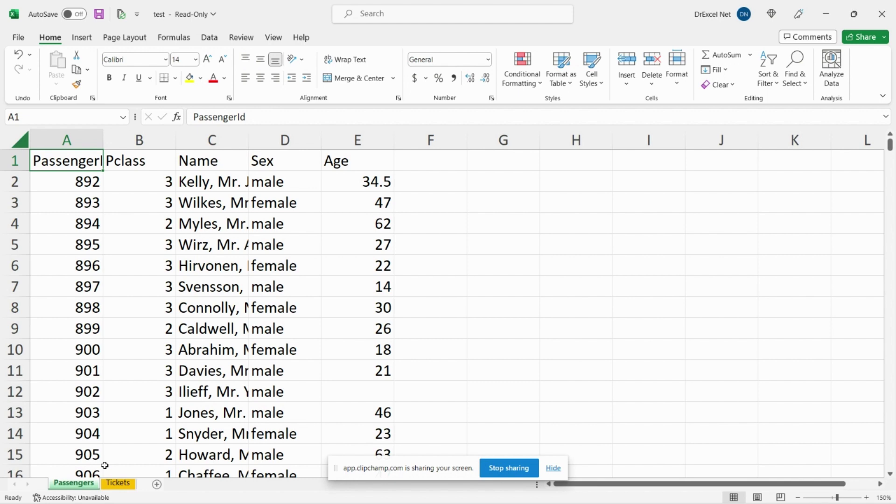
Step: Load the Passengers range into Power Query as query 'PassengerData' and load it to a new sheet
left_click(218, 45)
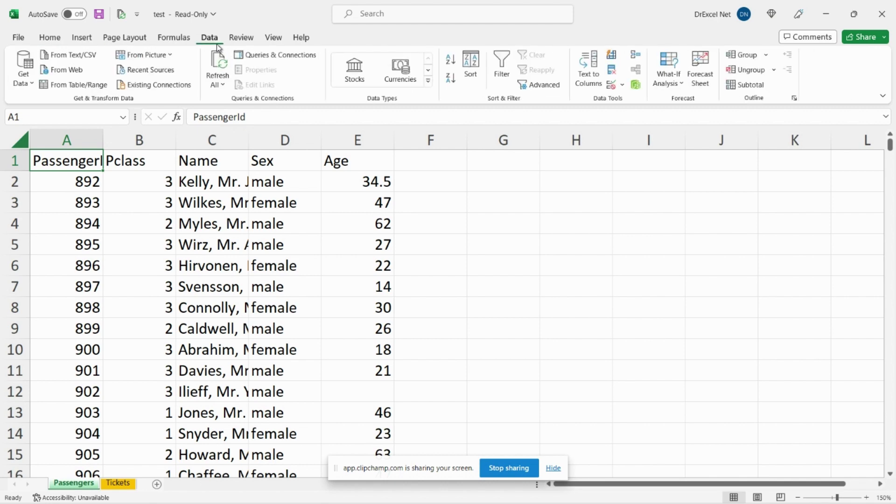
left_click(72, 85)
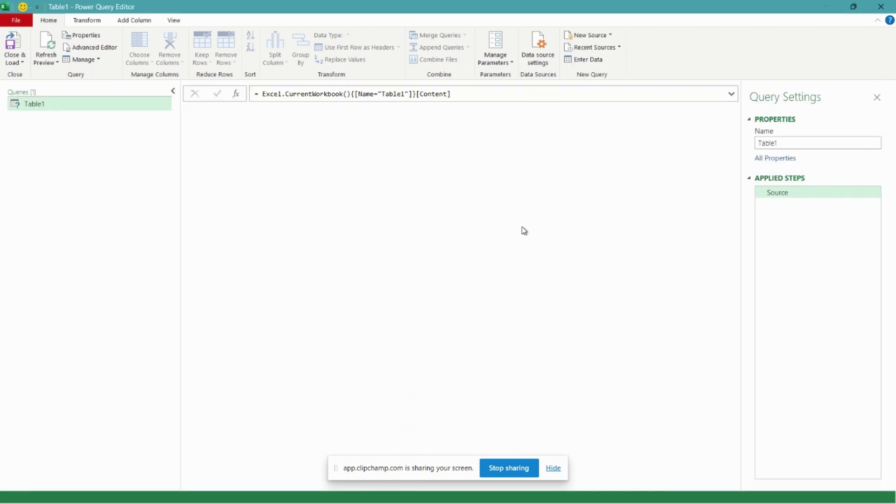
double_click(777, 143)
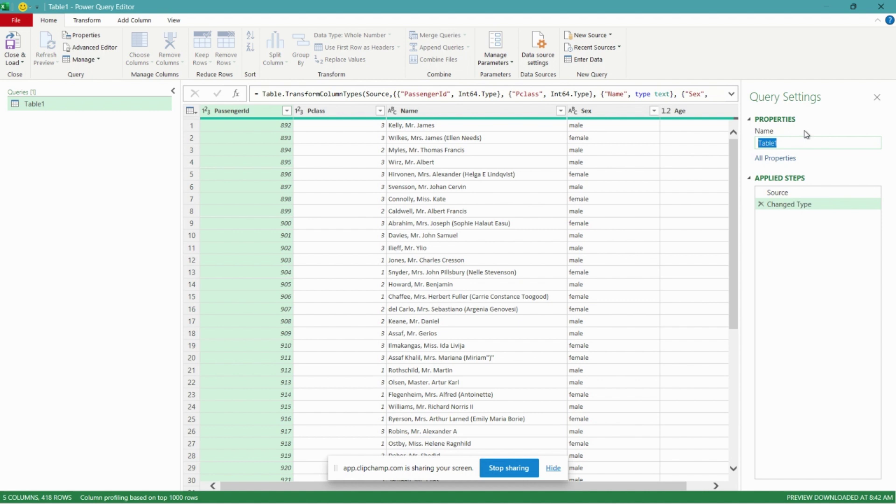
type("PassengerData")
left_click(8, 43)
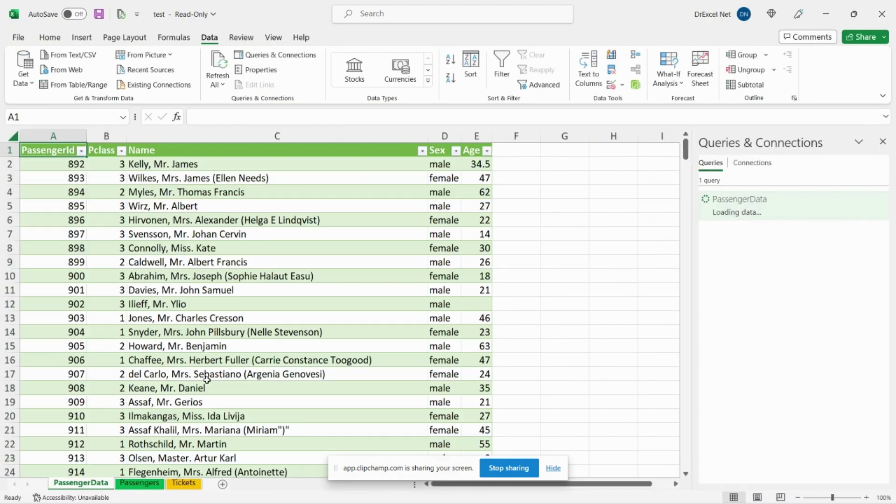
Step: Create a 'TicketData' query from the Tickets range with headers and load it to a new sheet
left_click(186, 484)
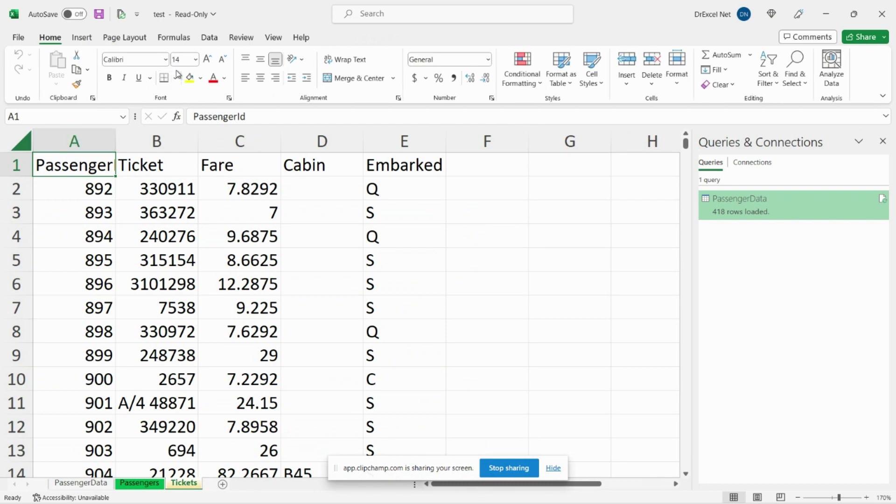
left_click(209, 37)
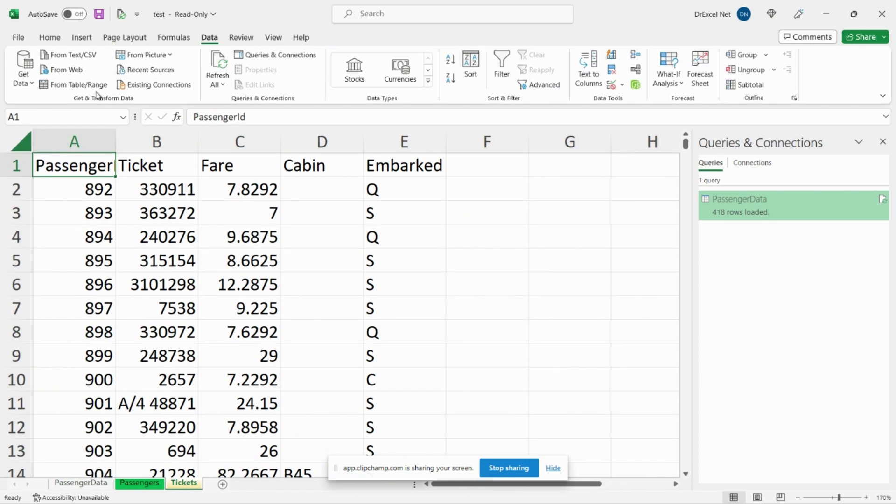
left_click(76, 85)
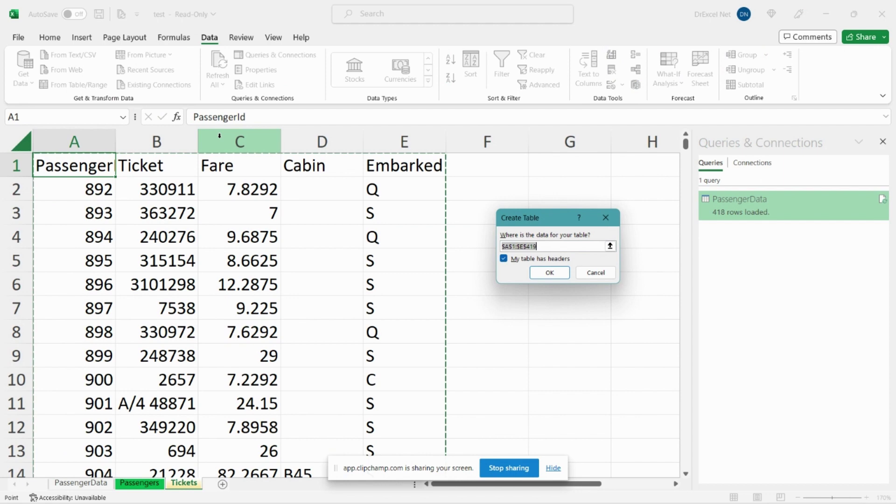
left_click(549, 272)
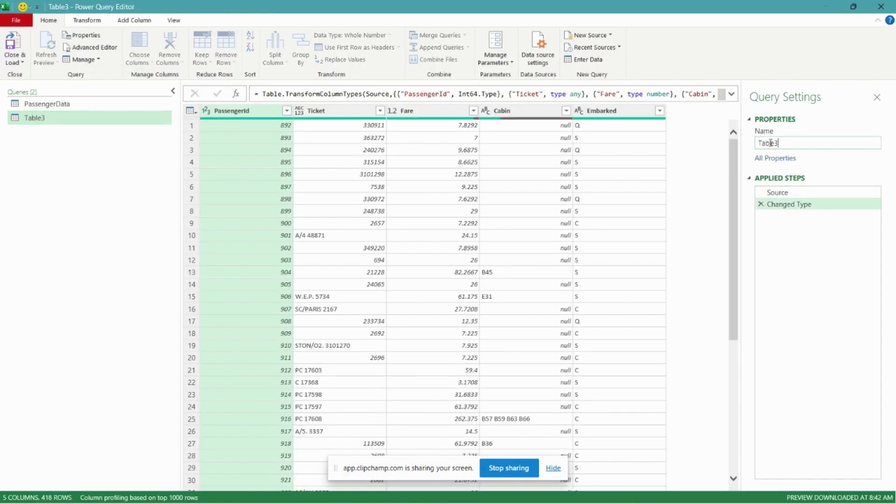
double_click(771, 143)
type("TicketData")
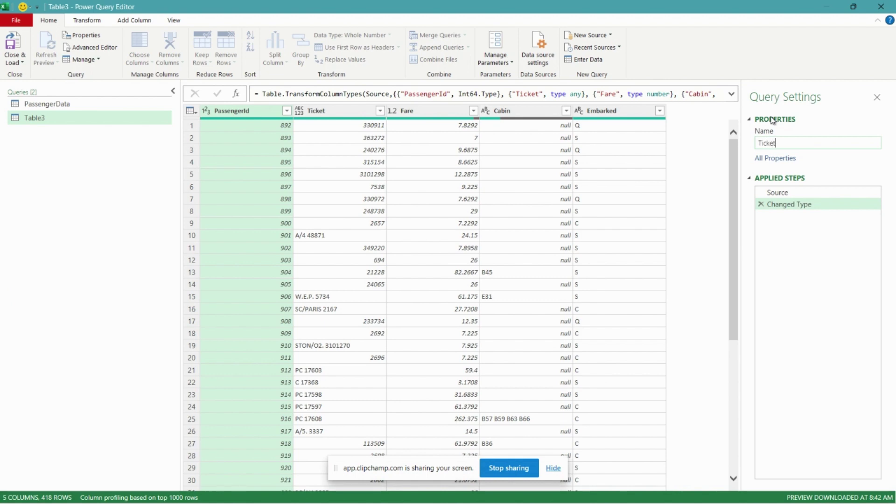
left_click(14, 43)
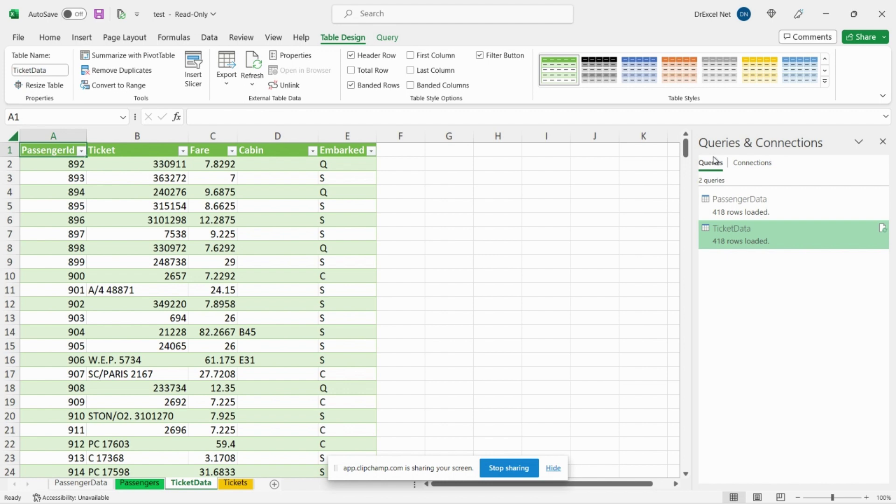
Step: Launch Power Query Editor from Get Data and show the PassengerData query preview
left_click(209, 39)
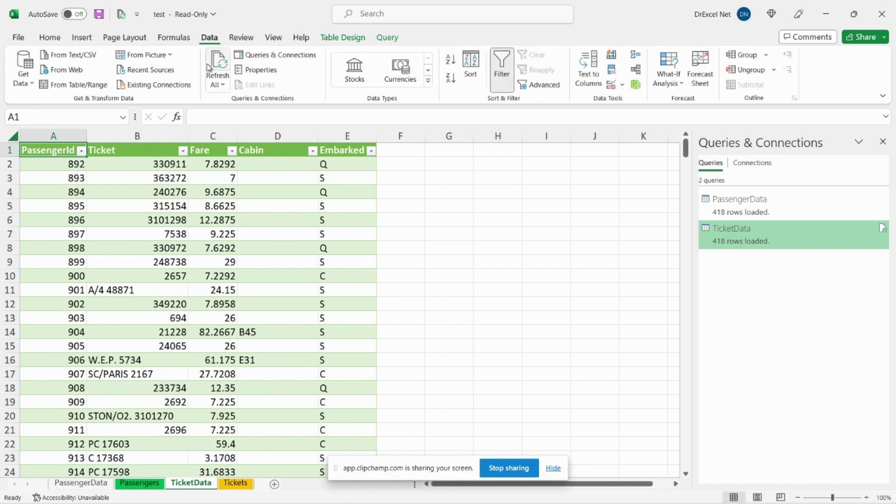
left_click(24, 70)
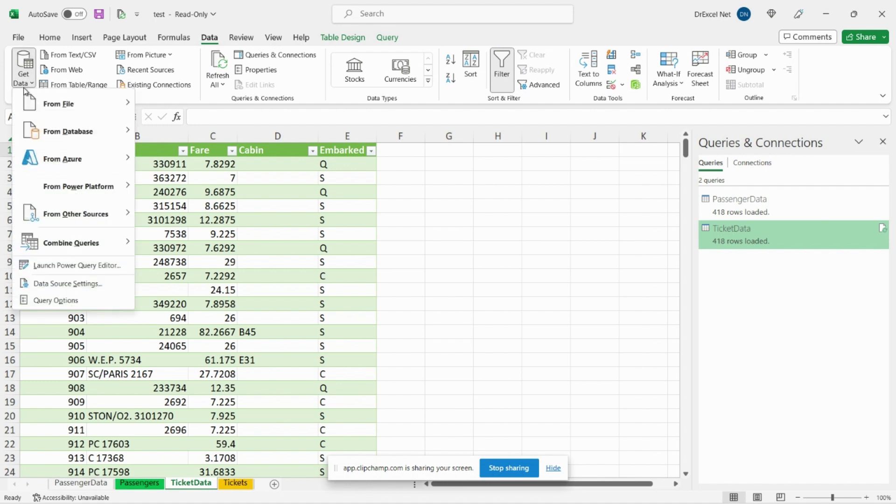
left_click(52, 264)
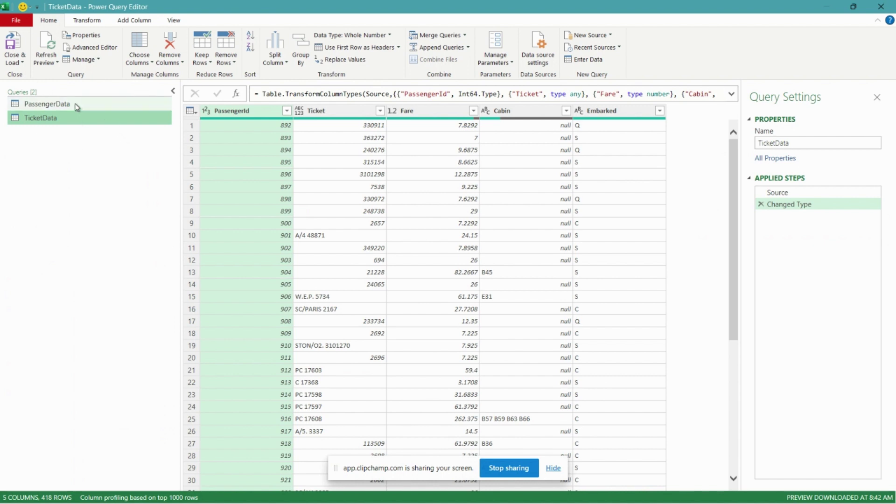
left_click(59, 107)
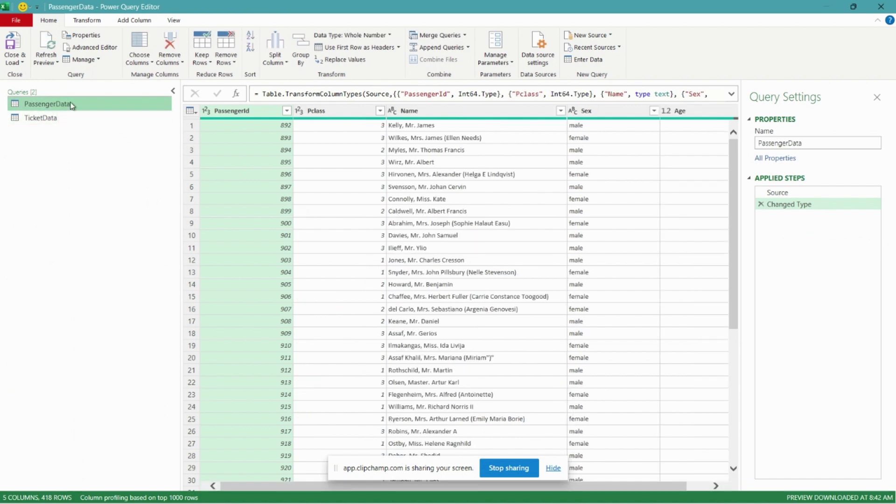
Step: Left-outer merge TicketData into PassengerData, matching PassengerId in both tables
left_click(442, 39)
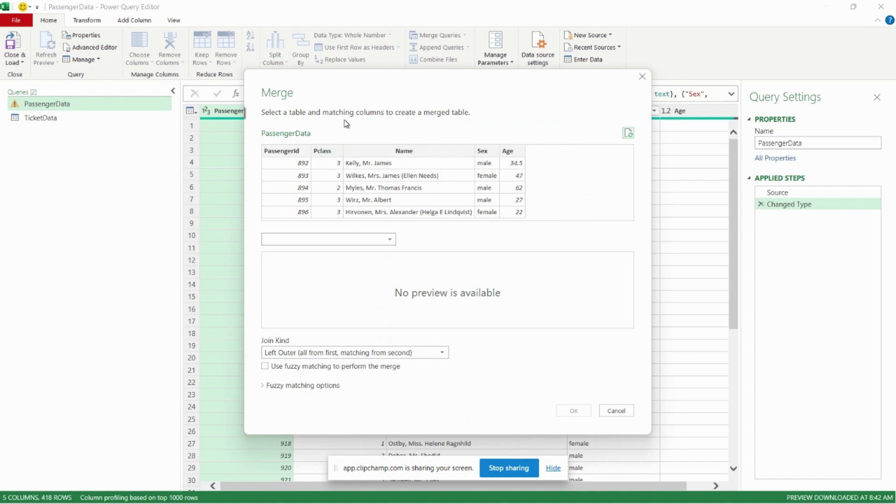
left_click(373, 243)
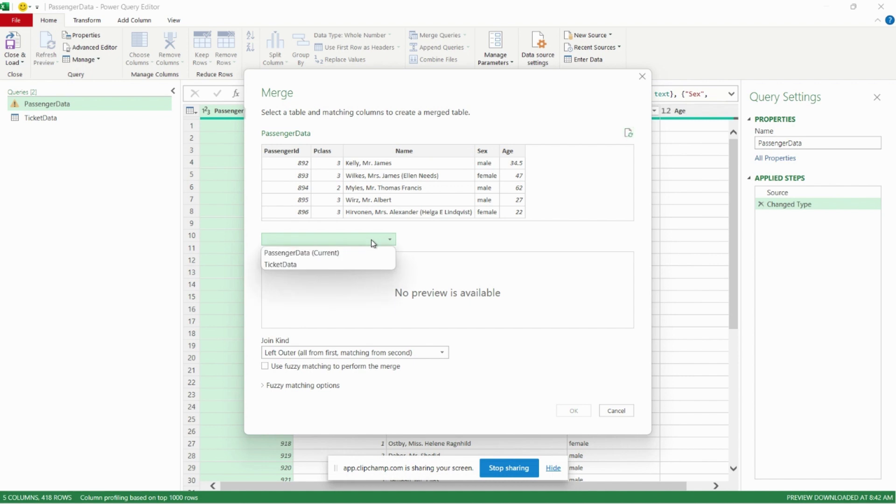
left_click(310, 265)
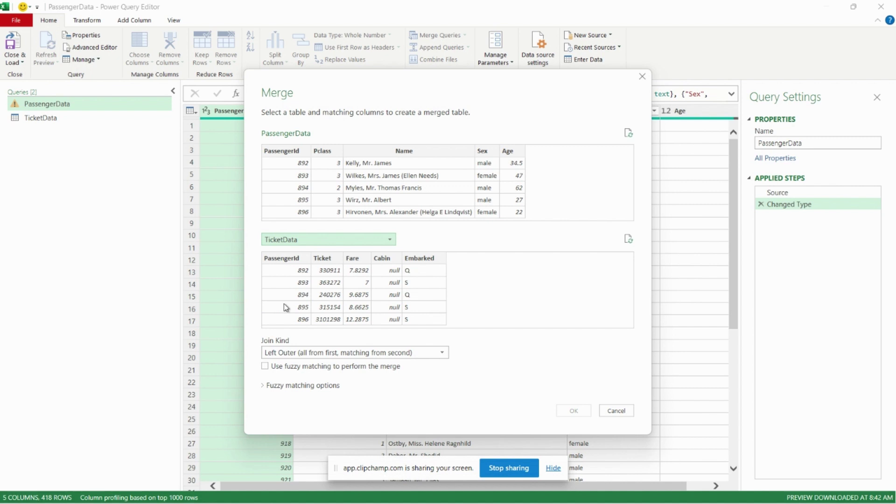
left_click(289, 154)
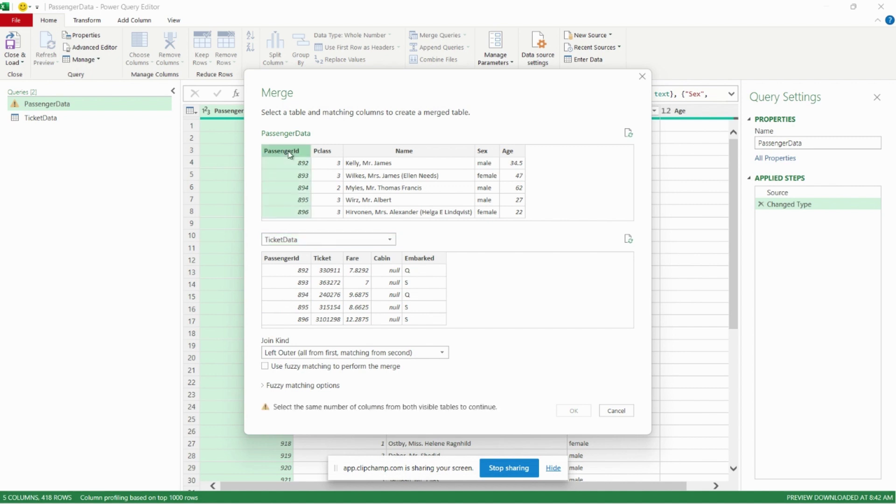
left_click(293, 259)
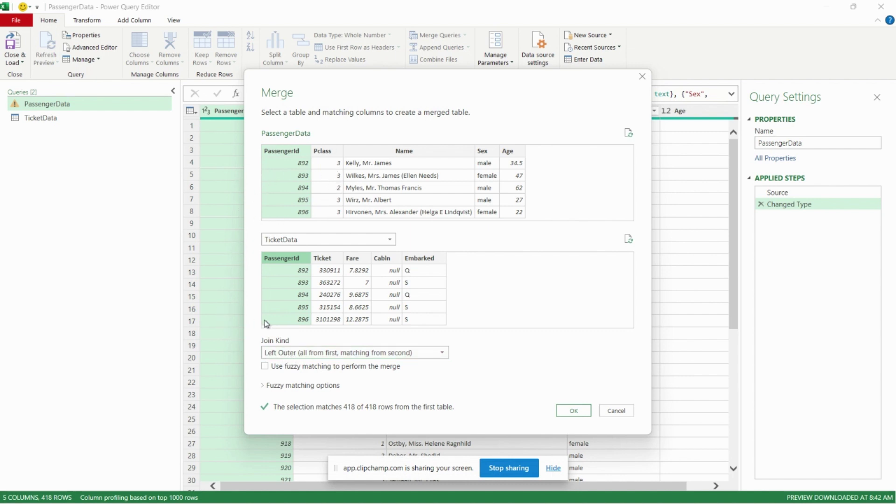
left_click(574, 411)
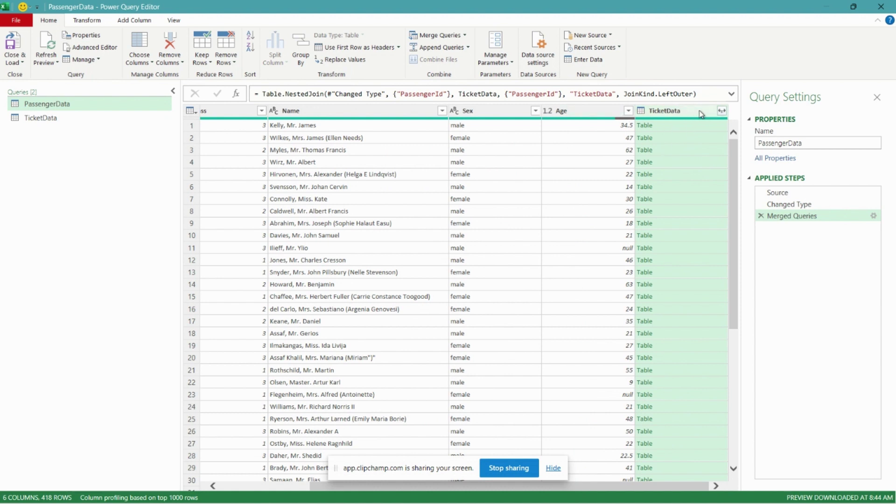
Step: Expand the TicketData column to only Ticket, Fare and Cabin, then scroll to view them
left_click(723, 113)
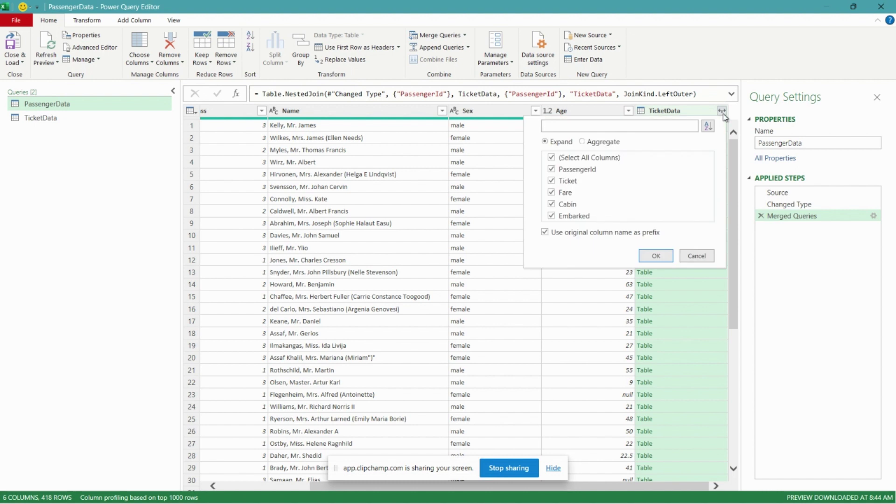
left_click(578, 158)
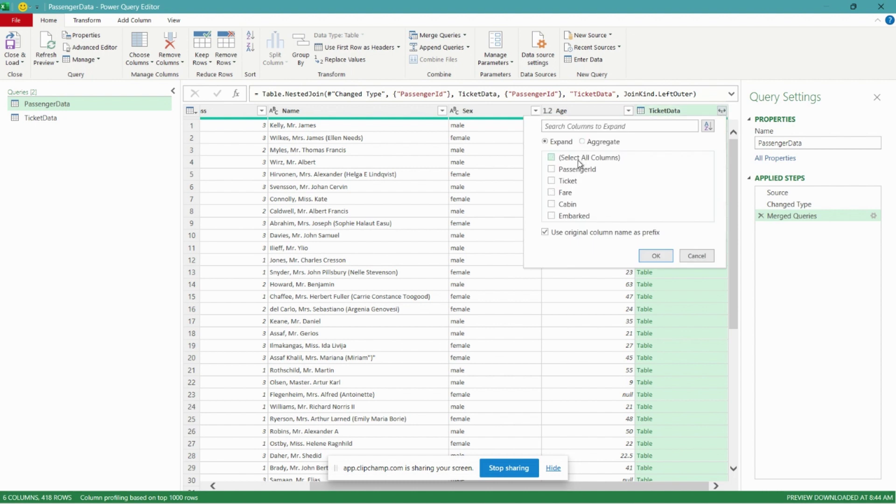
left_click(561, 182)
left_click(567, 193)
left_click(572, 207)
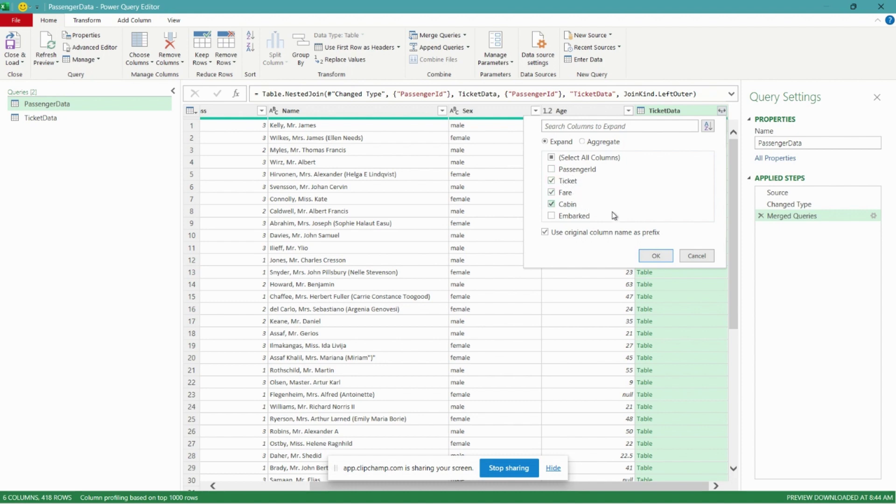
left_click(657, 256)
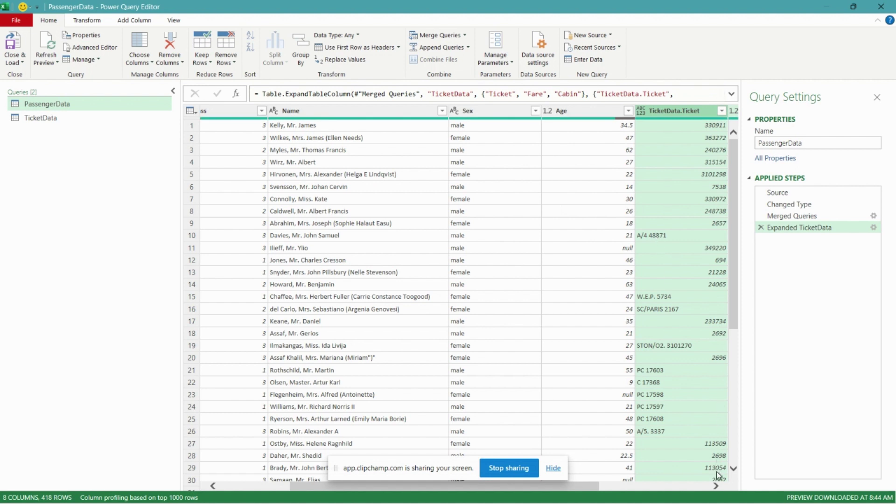
left_click(715, 487)
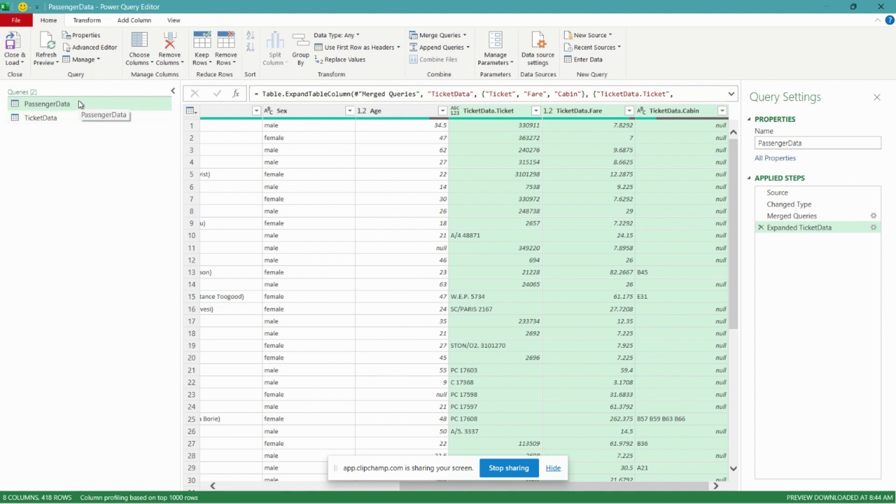
Step: Load the merged query to the PassengerData sheet, close the queries pane, and select columns F:H
left_click(14, 44)
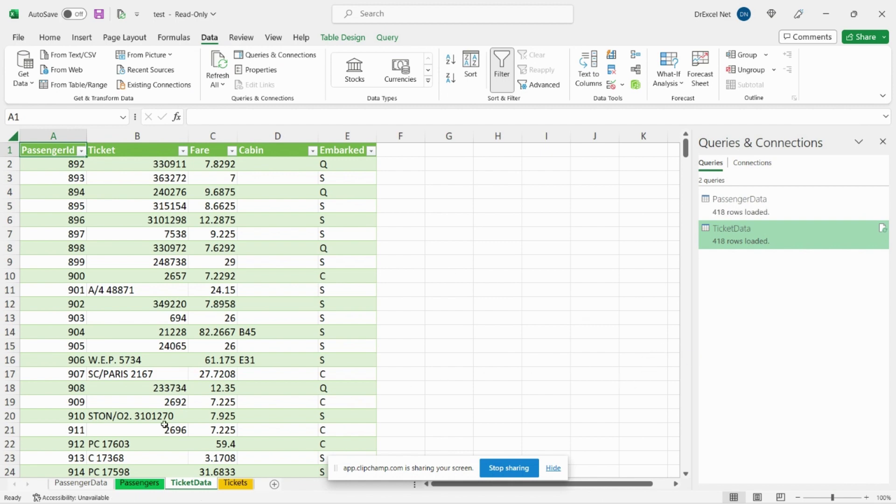
left_click(104, 487)
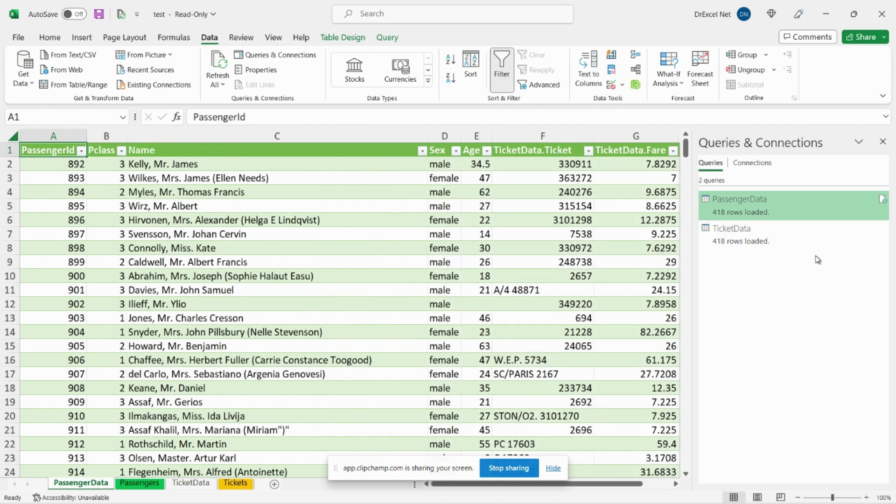
left_click(883, 142)
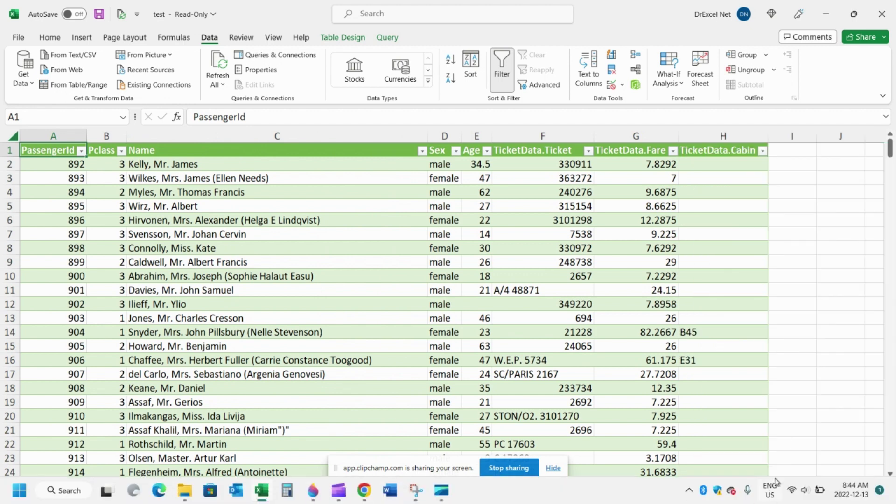
left_click_drag(550, 135, 703, 134)
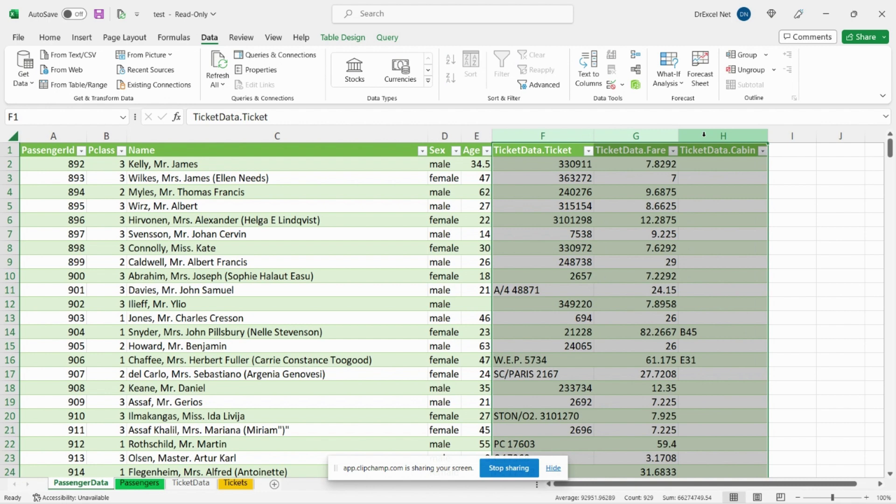